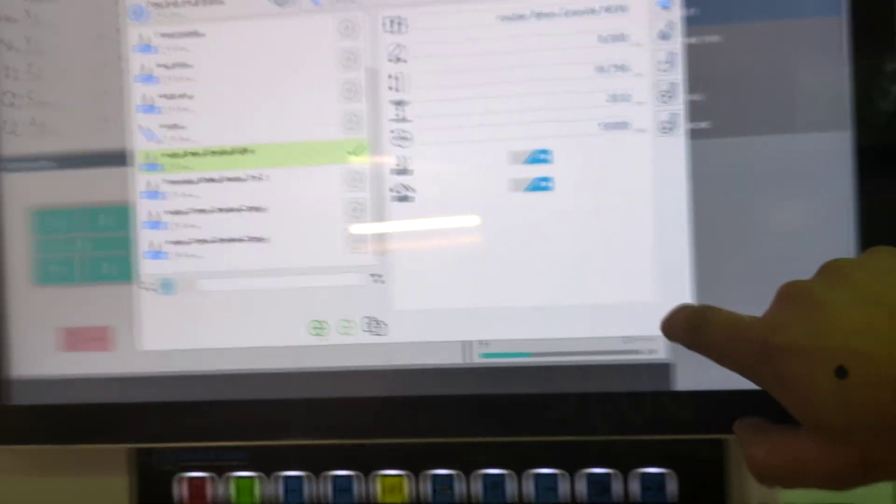
Step: Confirm the tool library settings with the green check mark to return to the main screen
{"action": "left_click", "coordinate": [658, 307]}
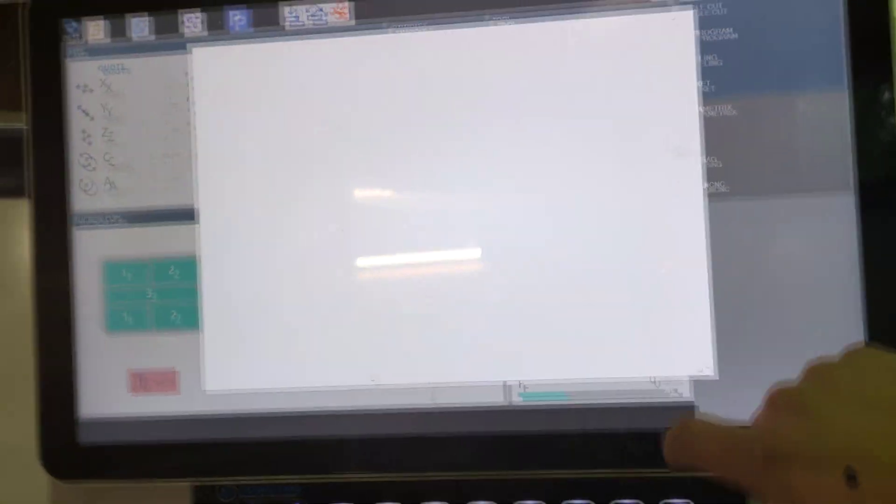